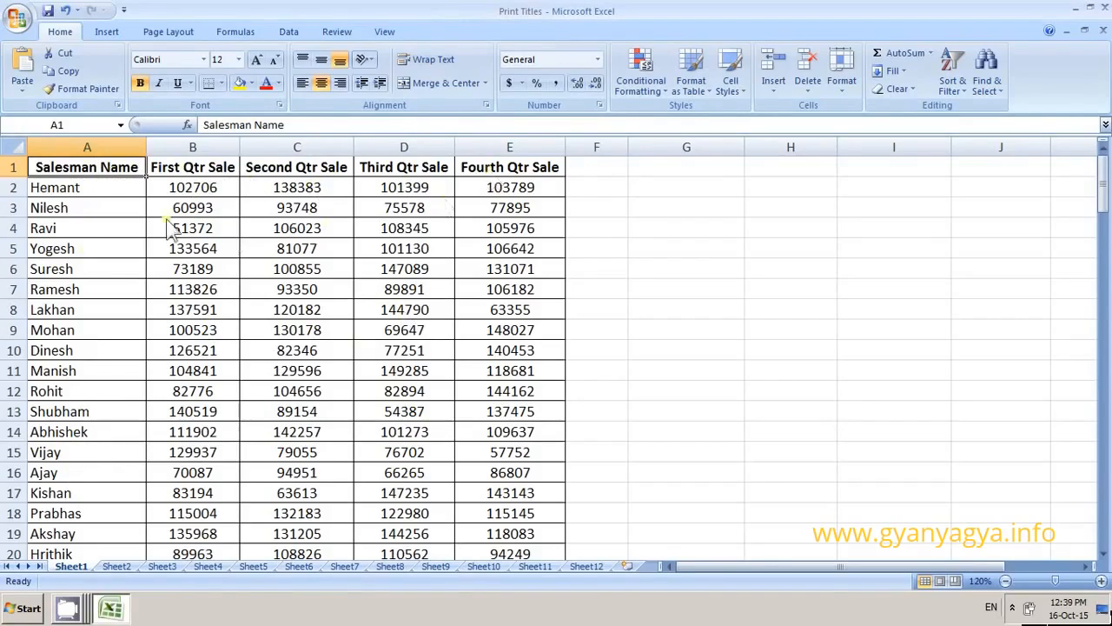
Copy the header row from A1:E1 and paste it starting at cell G1.
click(103, 193)
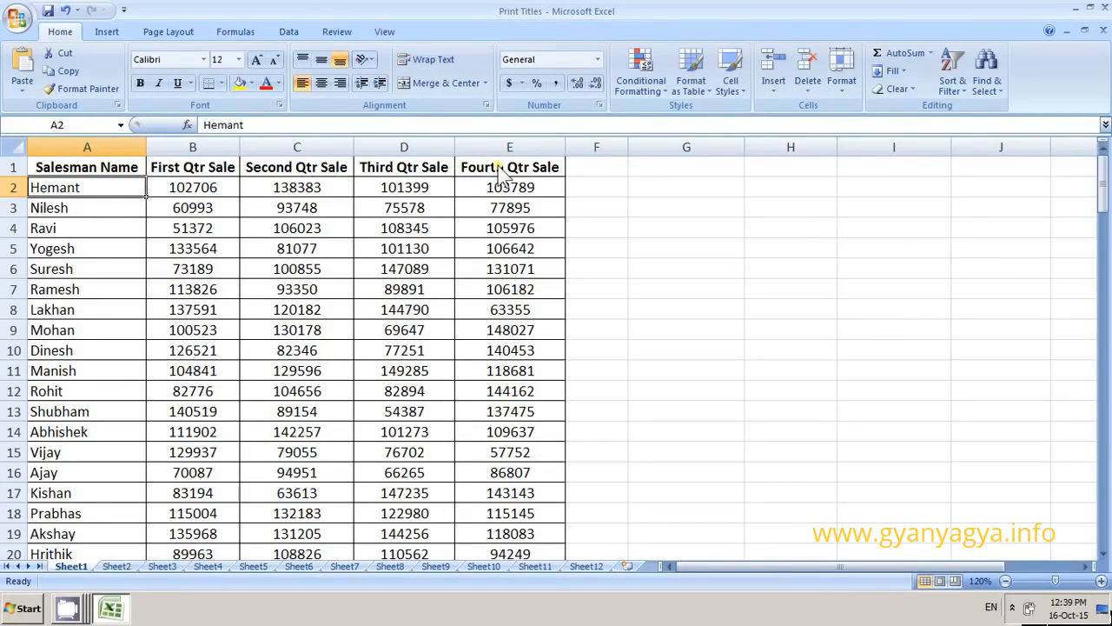
drag(87, 167, 498, 169)
right_click(423, 166)
click(461, 200)
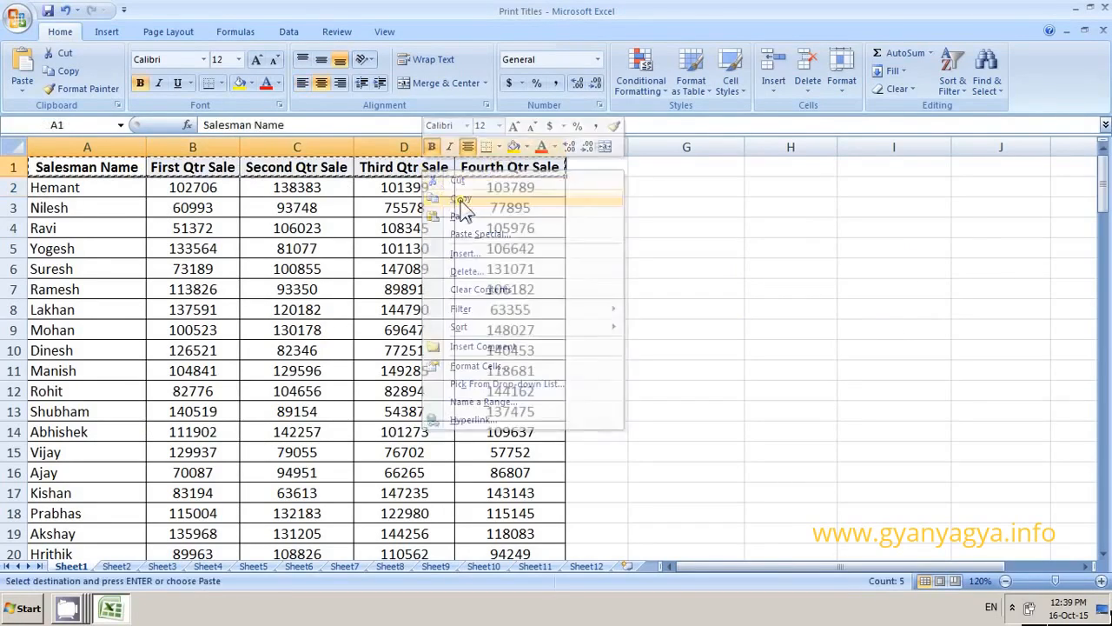
click(730, 169)
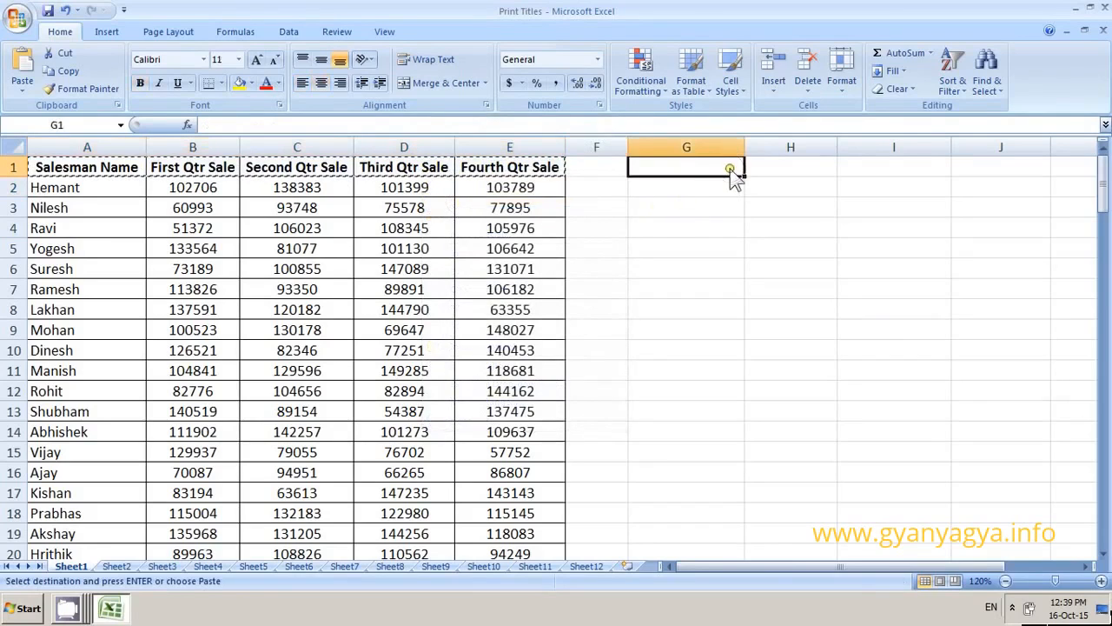
right_click(730, 168)
click(757, 214)
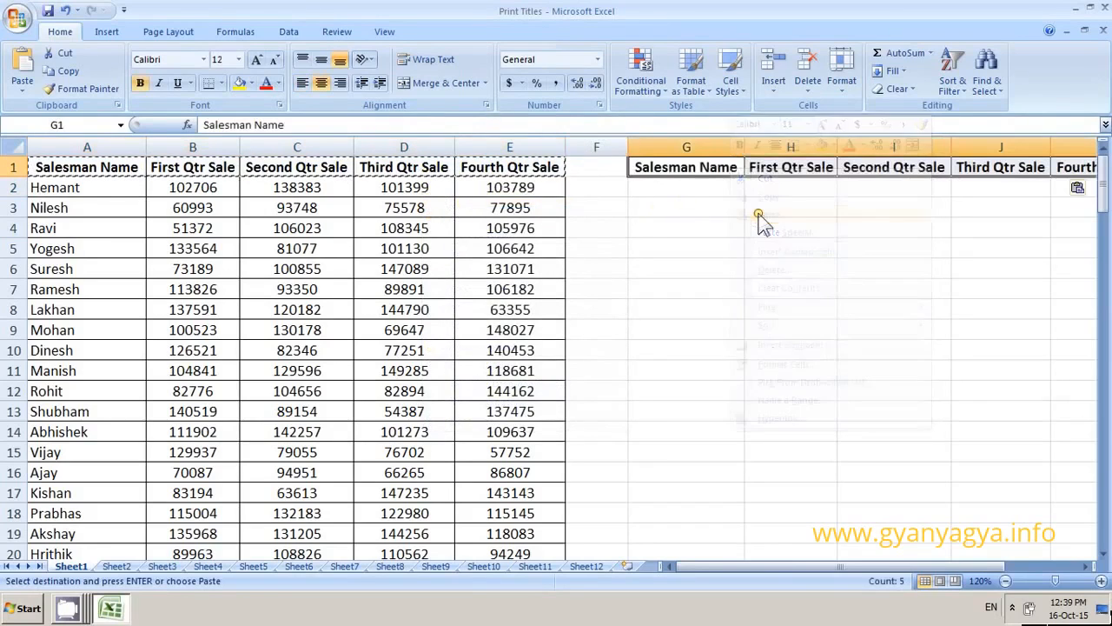
Apply all borders to the range G1:K5 to form the lookup table.
click(713, 208)
drag(704, 172, 1078, 252)
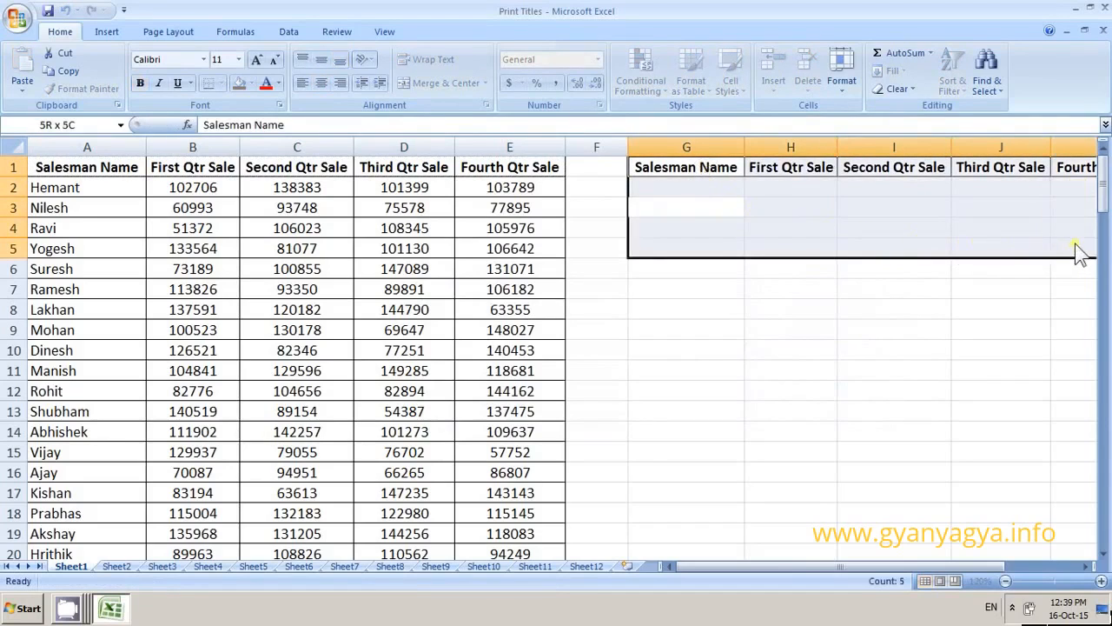
click(220, 83)
click(249, 212)
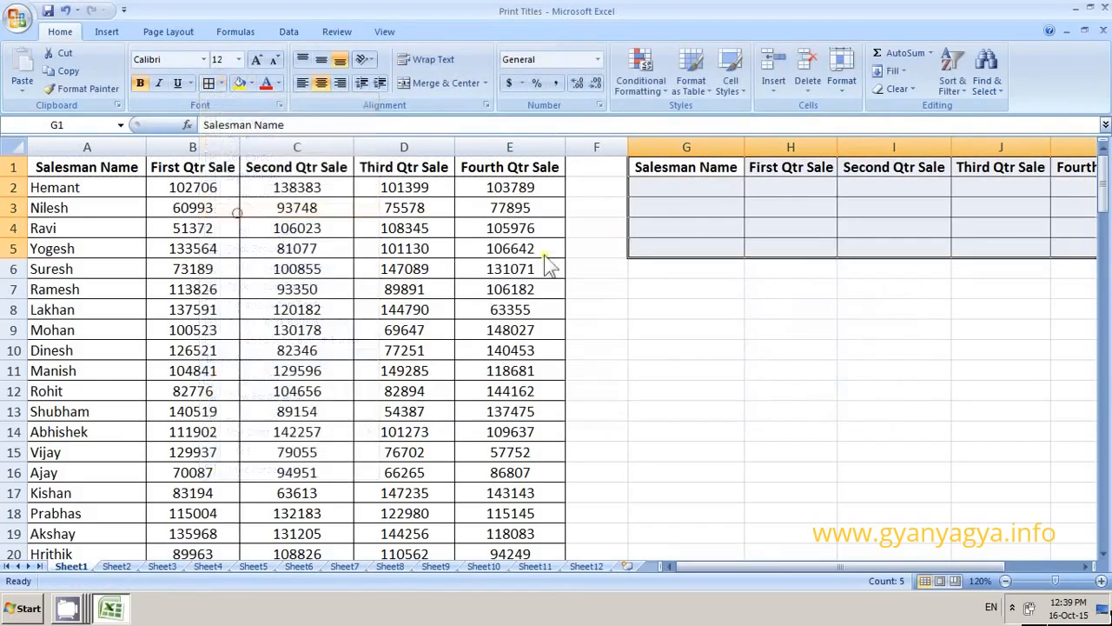
click(694, 188)
scroll(684, 265, down, 1)
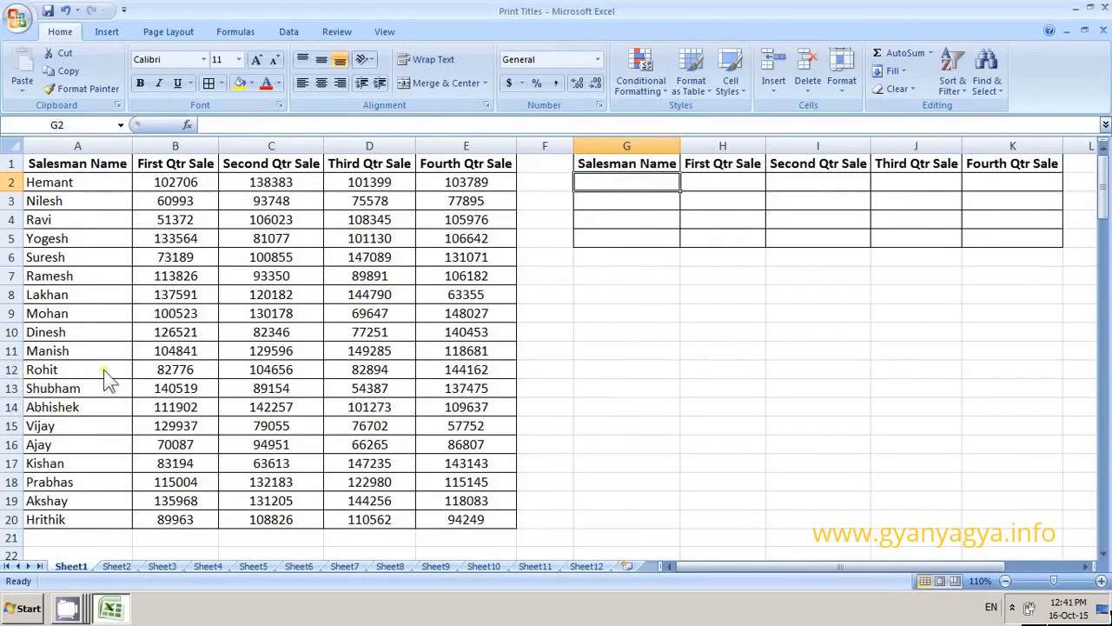
Enter the name of the salesman listed in A12 into cell G2 as the lookup name.
click(605, 183)
text(Rohit)
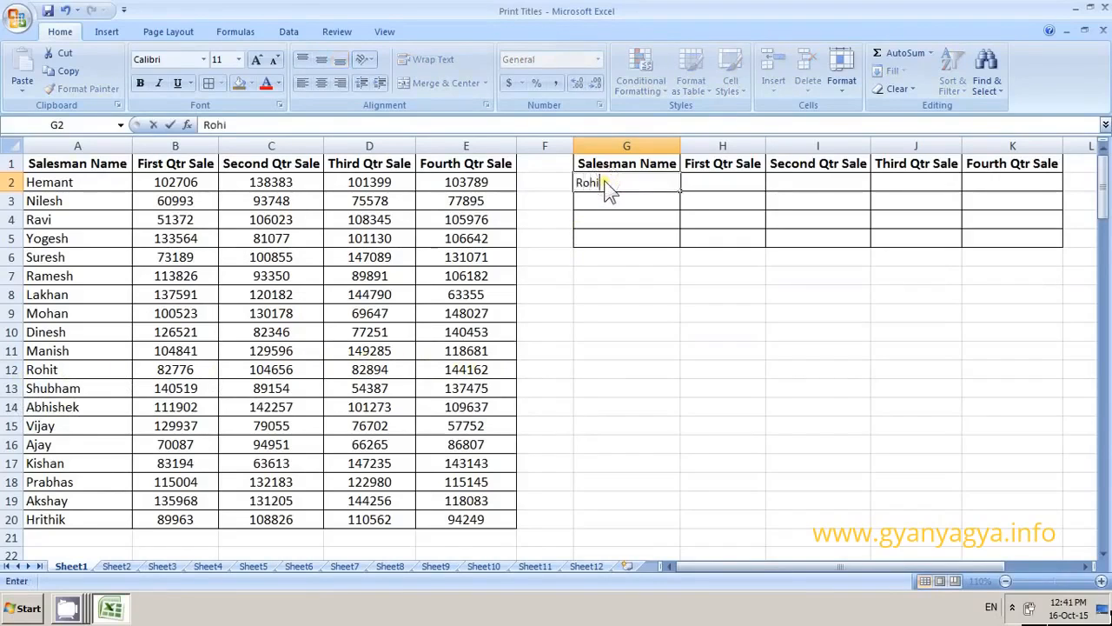
key(Tab)
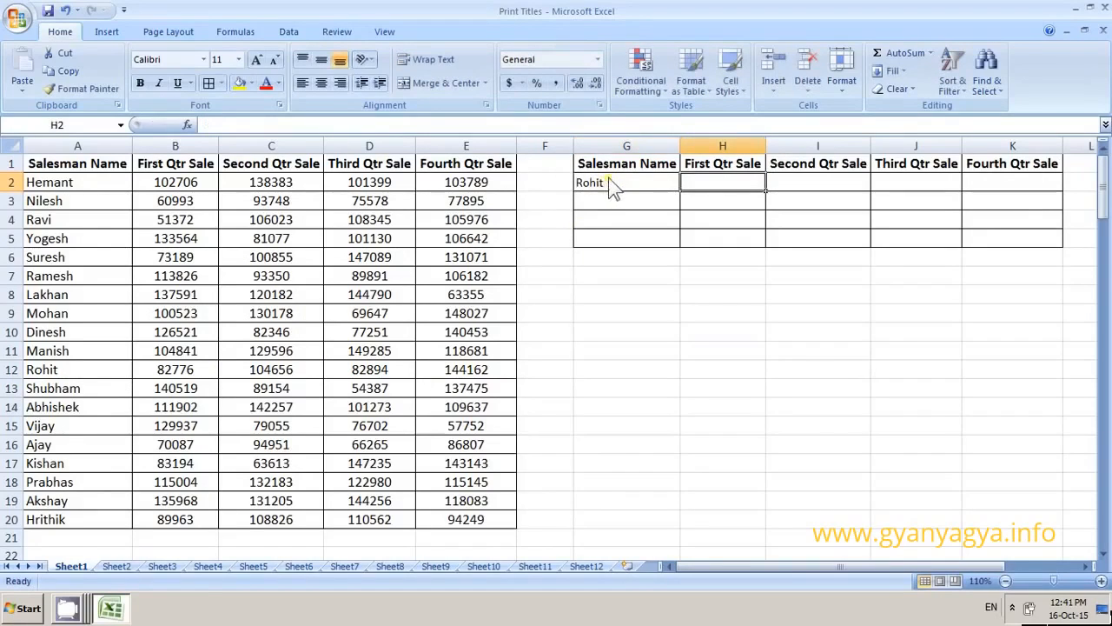
Start a VLOOKUP formula in H2 with the absolute reference $G$2 as its lookup value.
click(722, 184)
text(=)
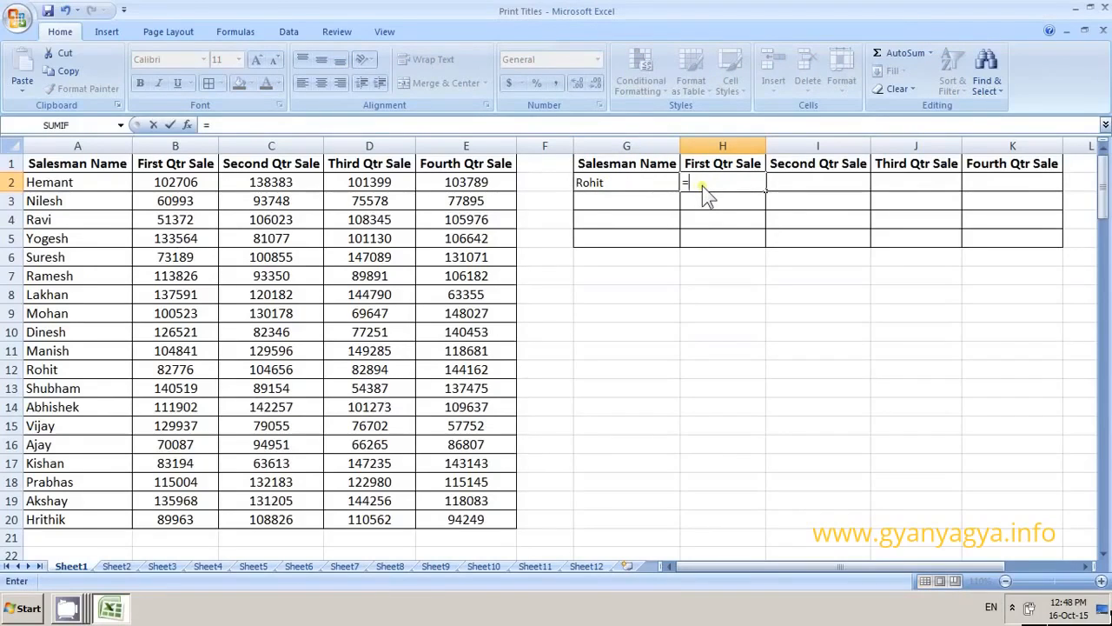
text(vl)
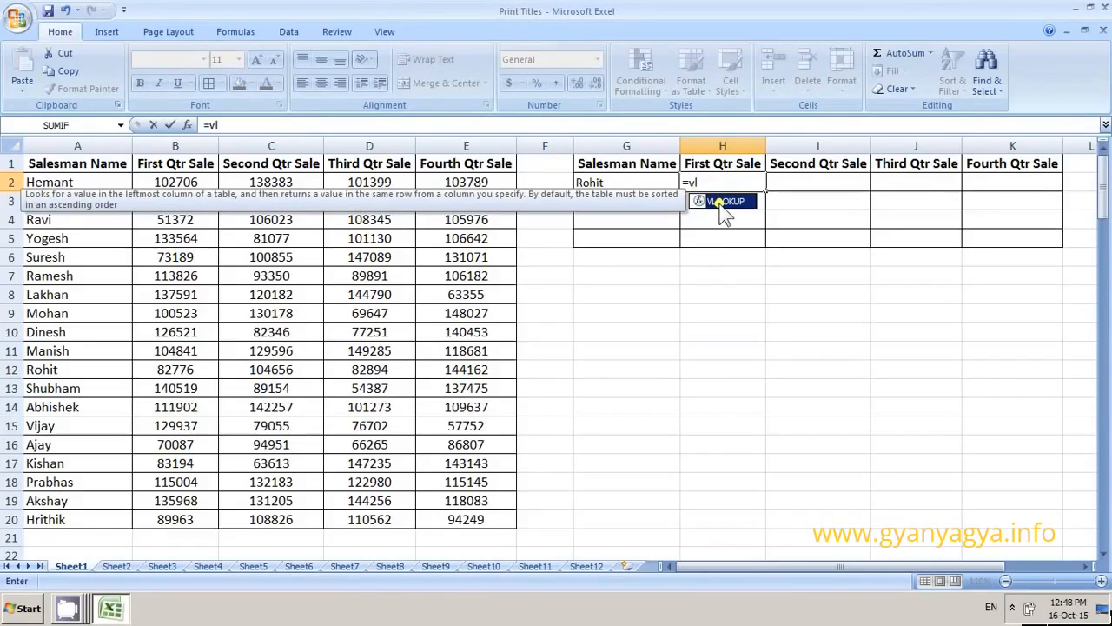
double_click(724, 201)
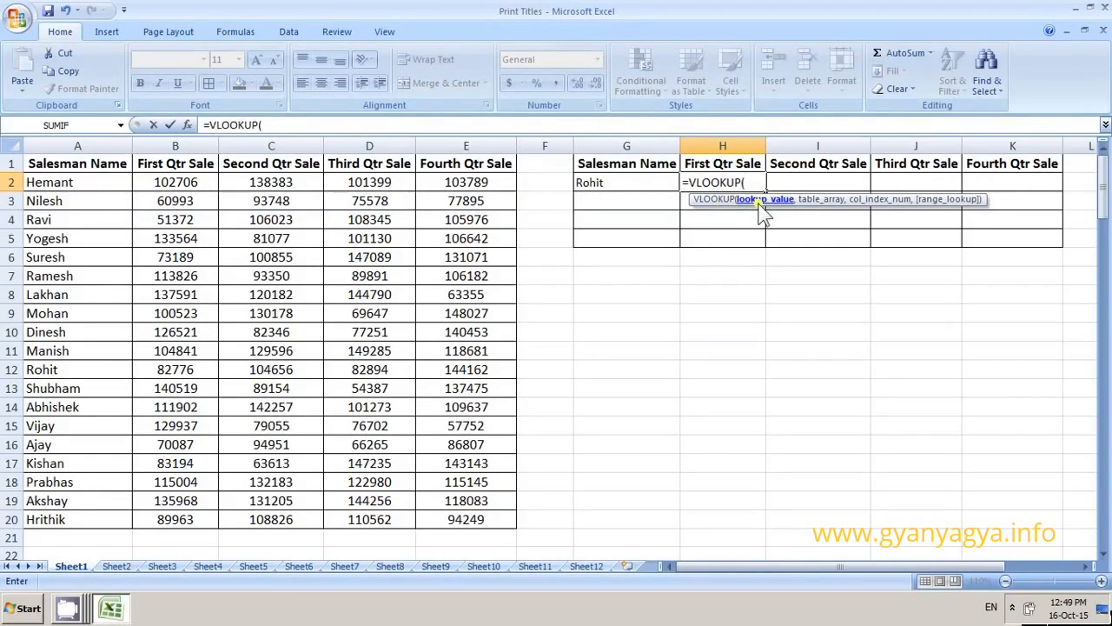
click(607, 190)
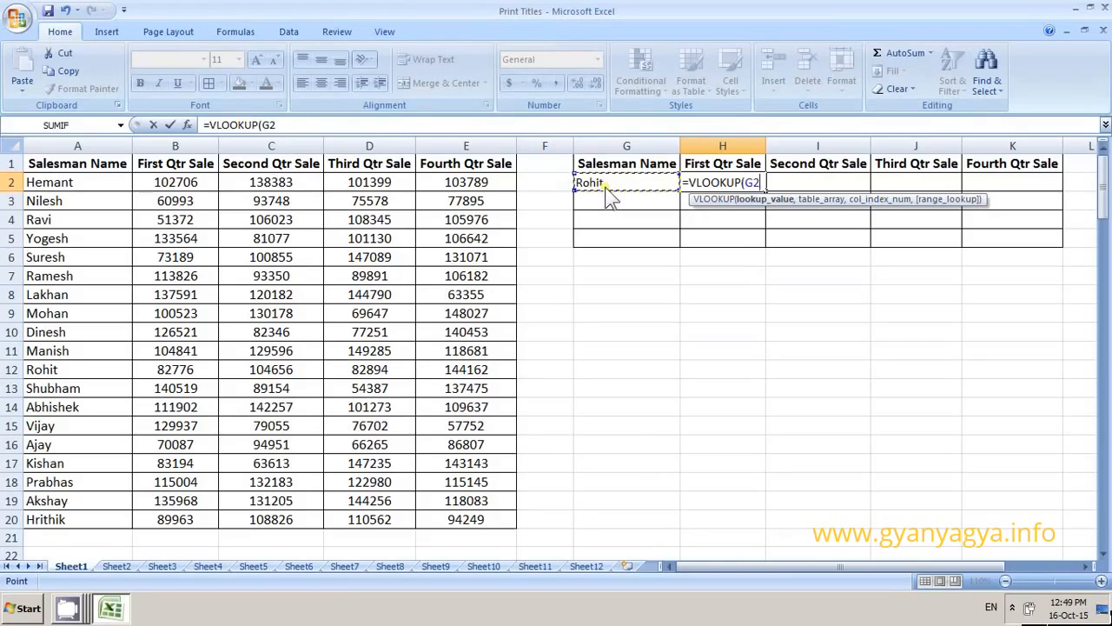
key(F4)
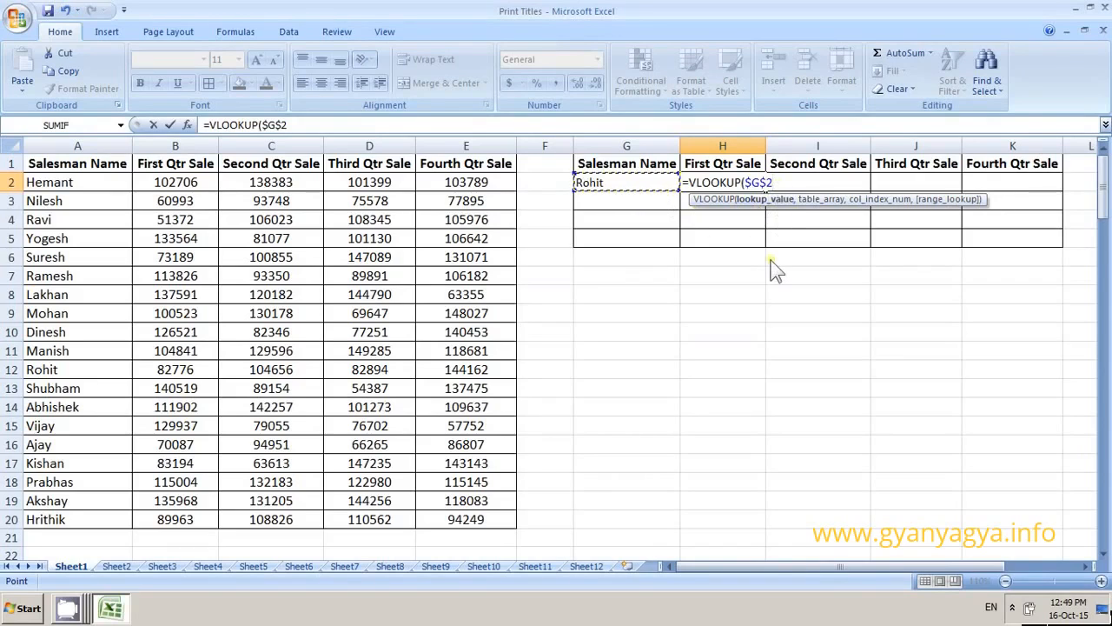
text(,)
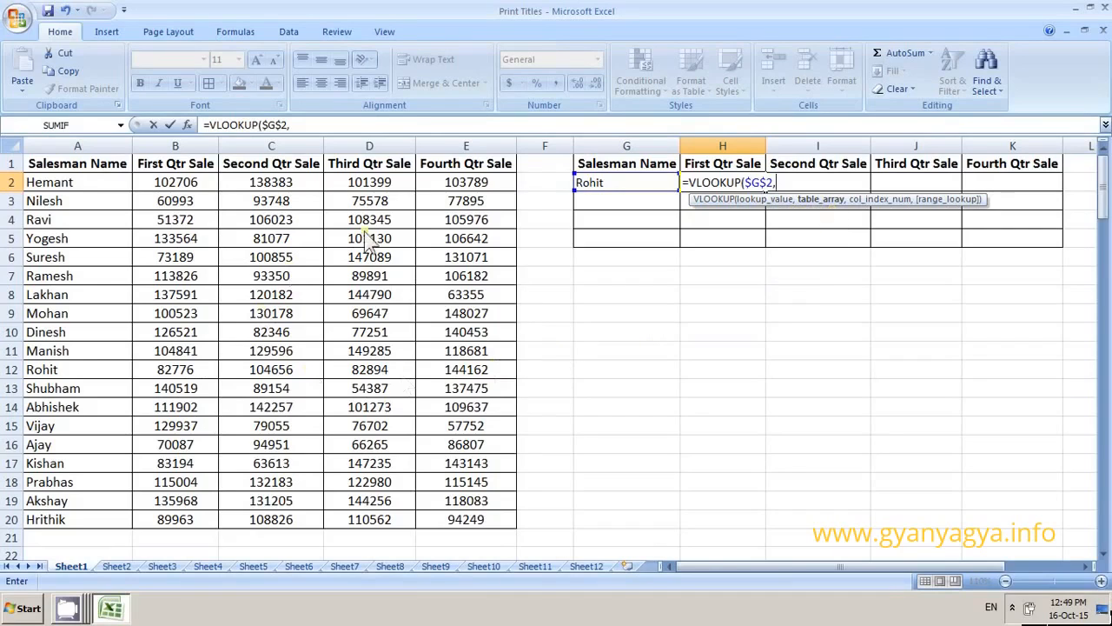
Set the VLOOKUP table array to the absolute range $A$1:$E$20.
drag(87, 162, 488, 495)
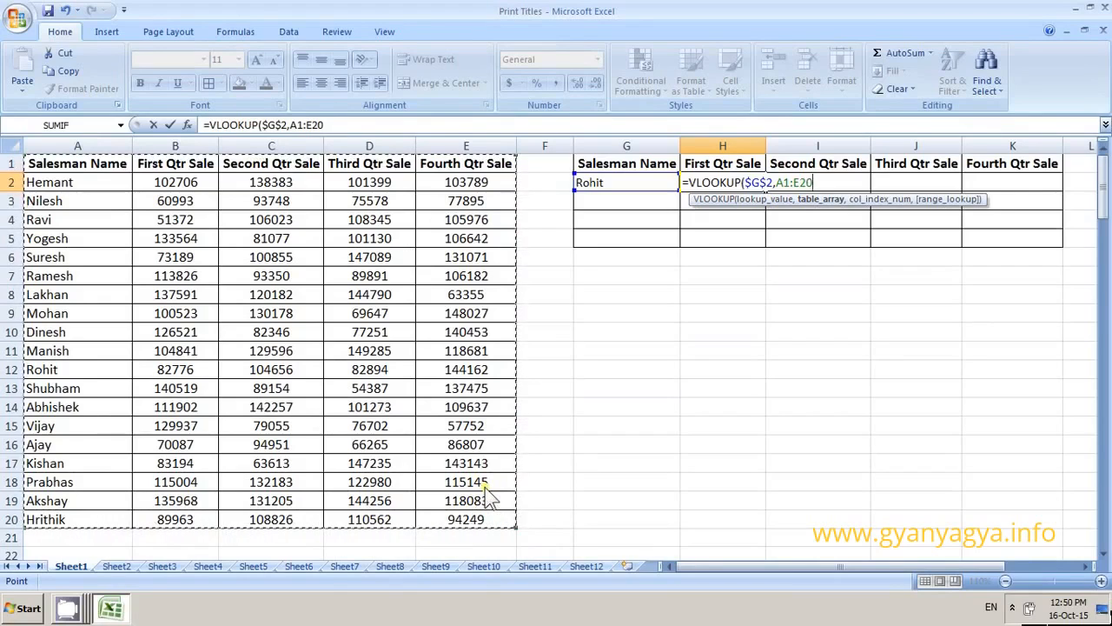
key(F4)
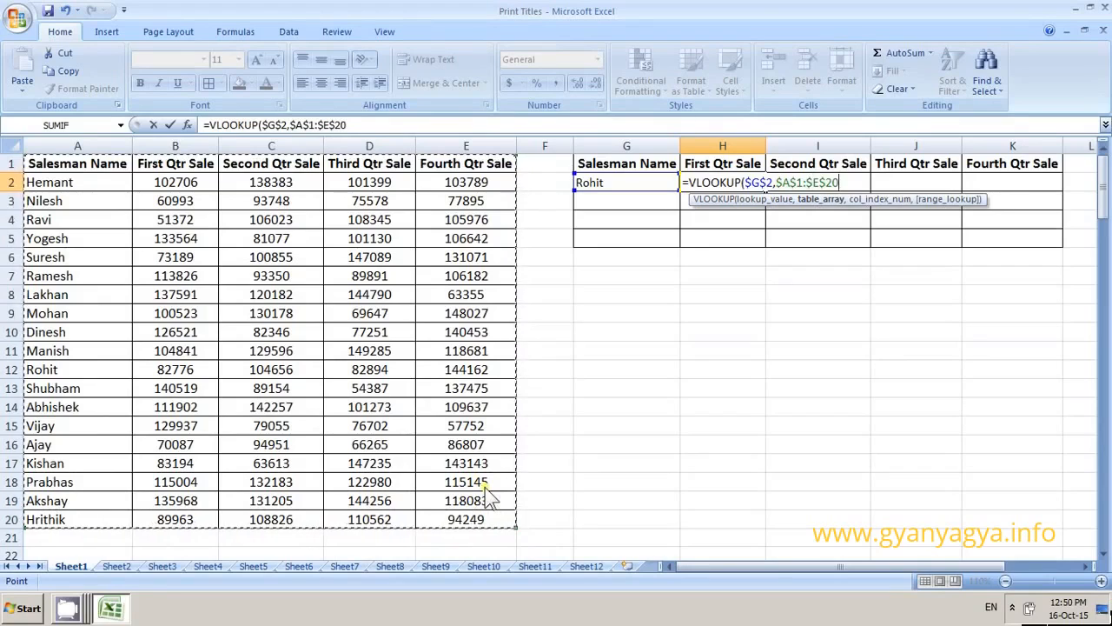
text(,)
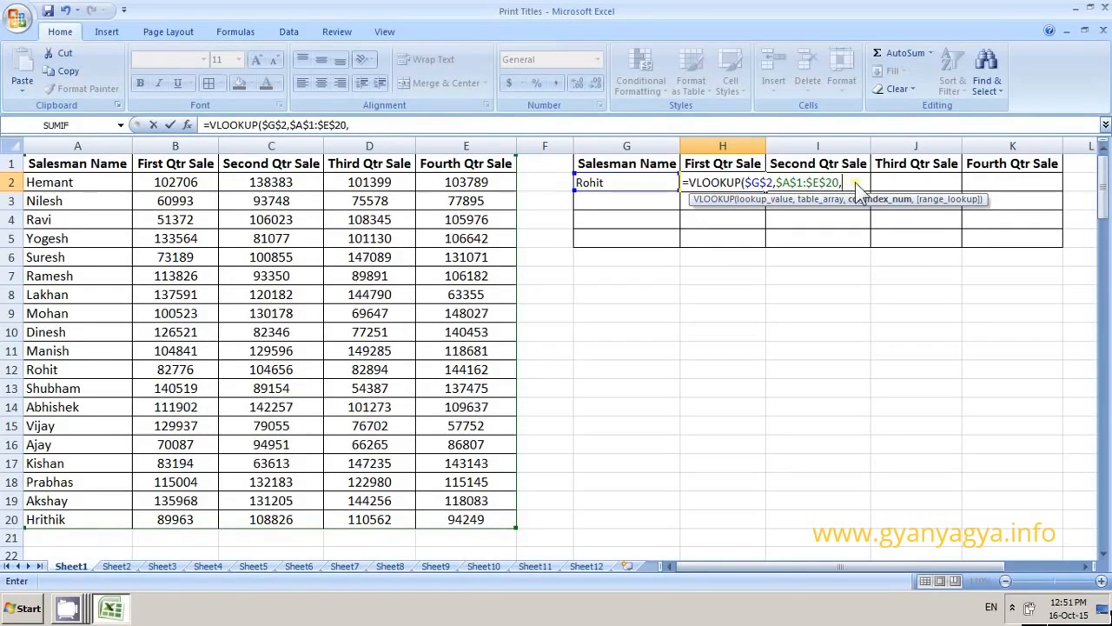
Supply COLUMNS($G$1:H1) as the VLOOKUP column index, making only the G1 reference absolute.
text(COLUMNS()
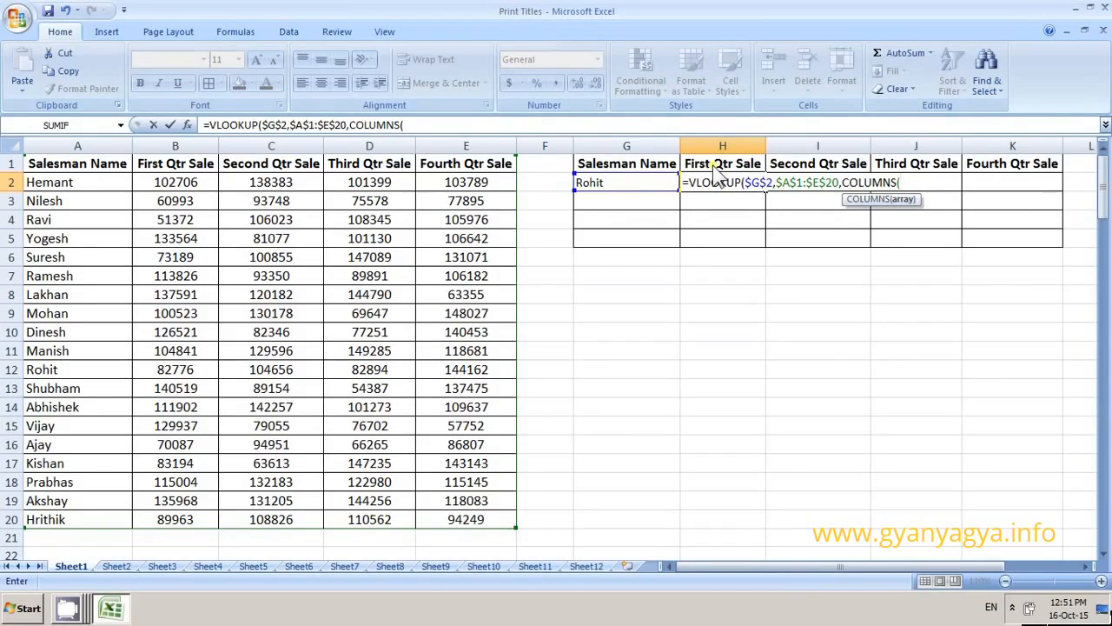
click(619, 171)
key(shift+Right)
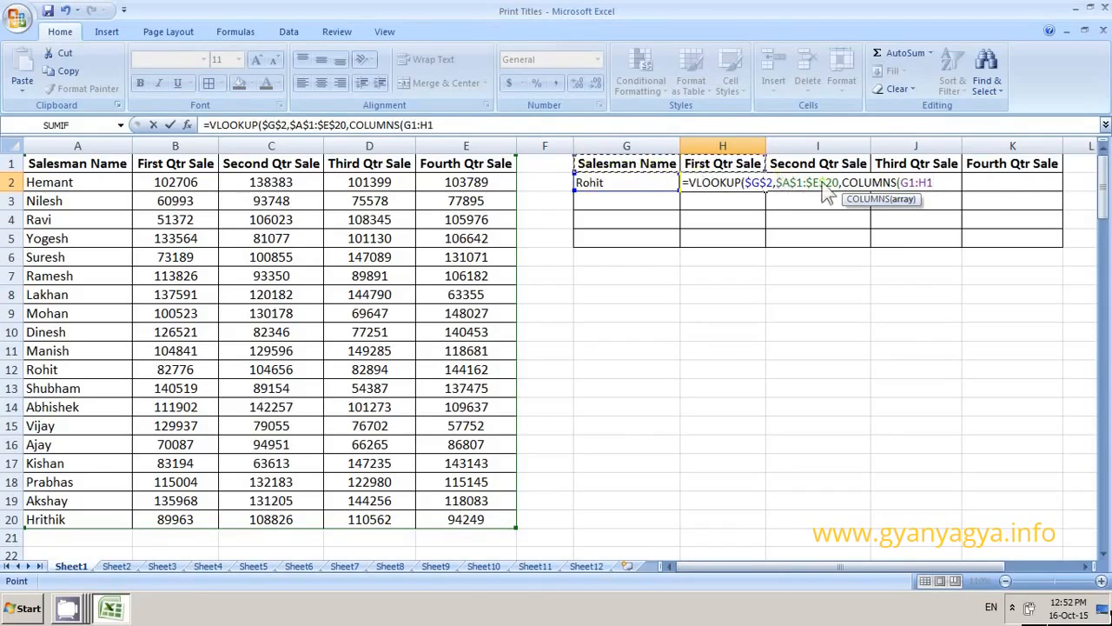
click(907, 184)
key(F4)
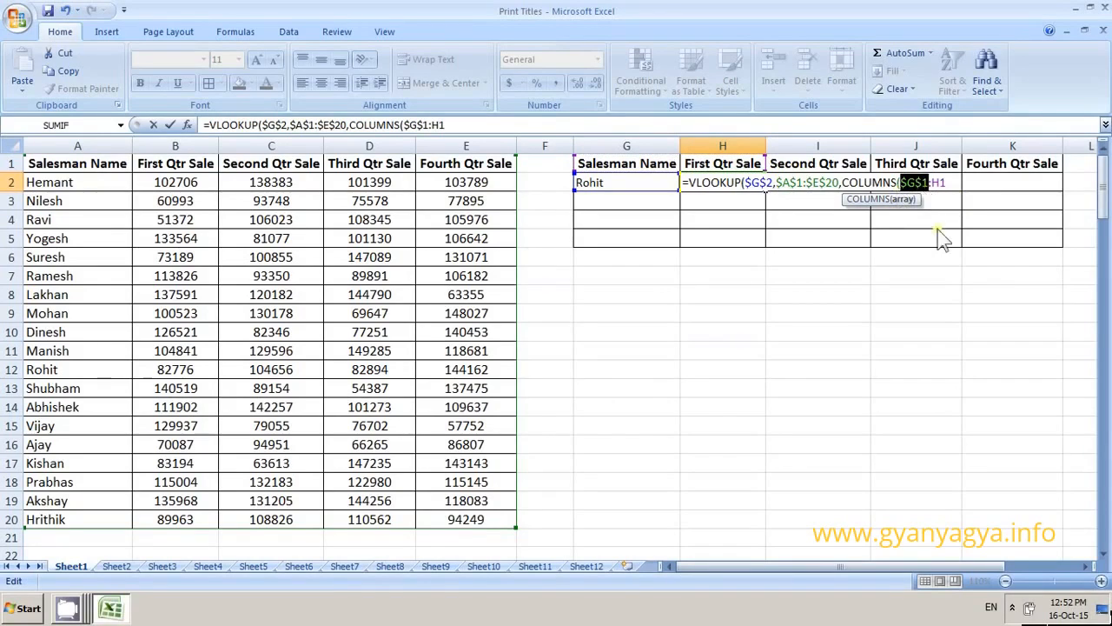
key(Right)
key(Right)
key(Right)
key(Right)
text(),)
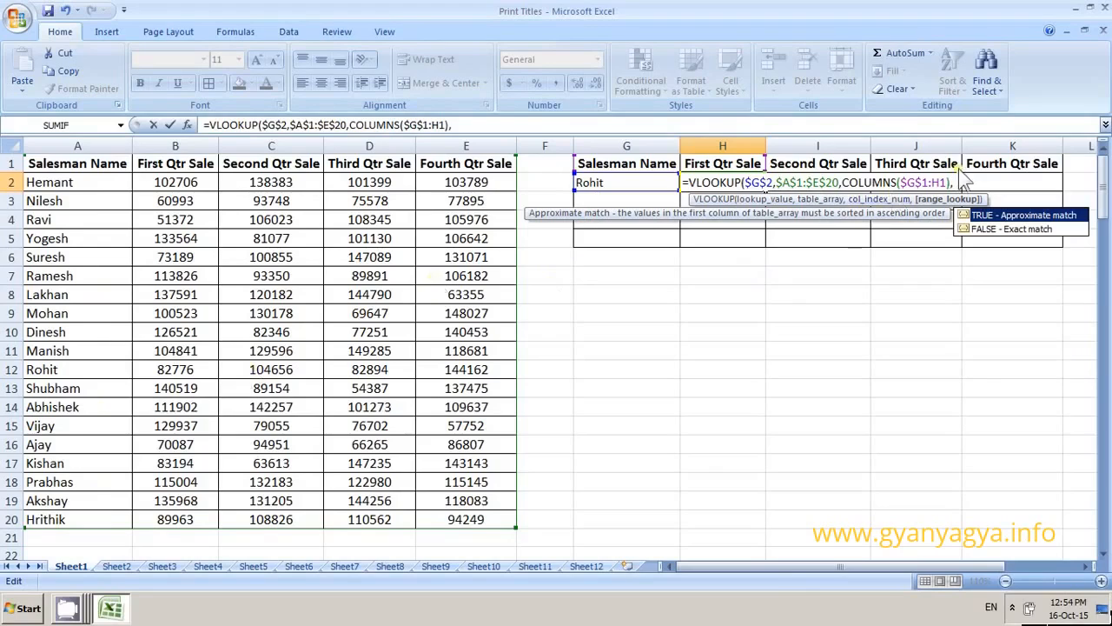
Set the range lookup argument to 0 for an exact match and complete the formula in H2.
text(0)
text())
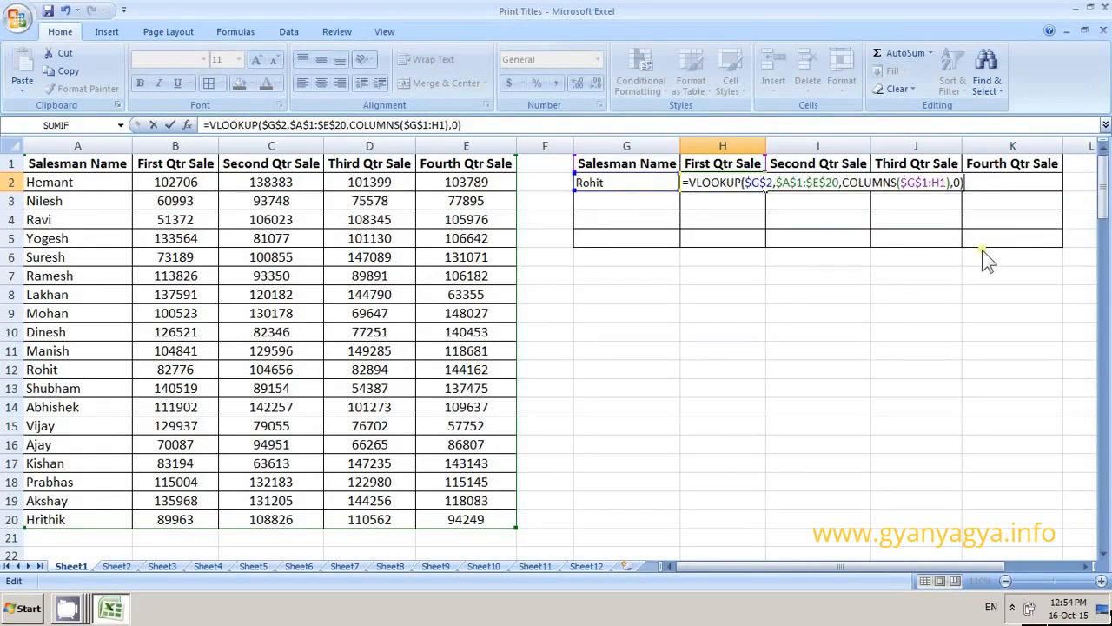
key(Return)
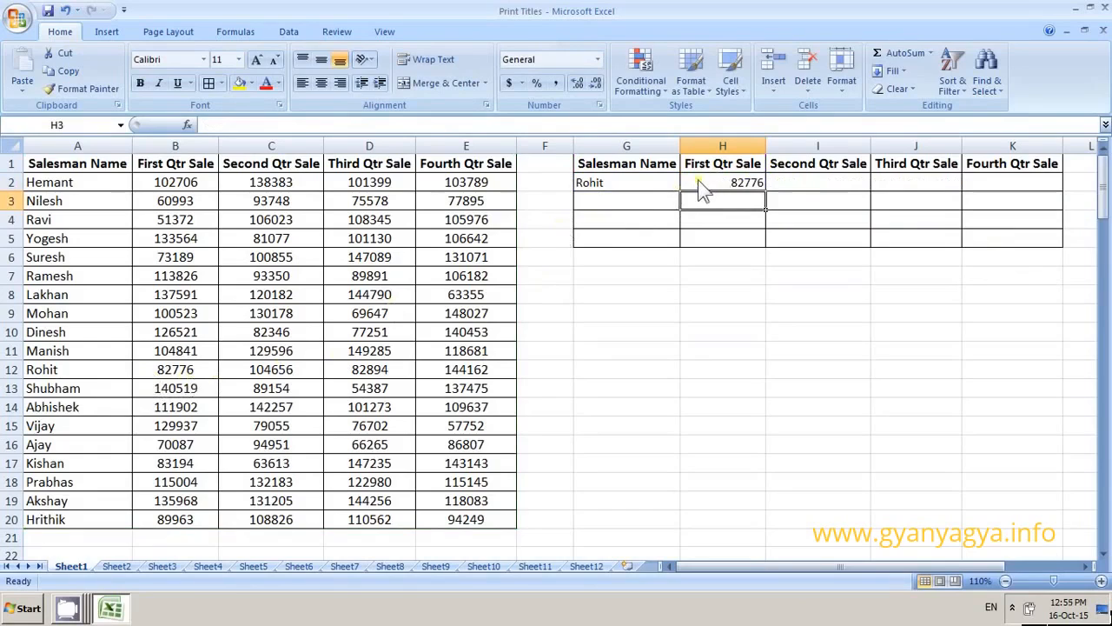
Fill the VLOOKUP formula from H2 across to K2 and check the formula in K2.
click(763, 185)
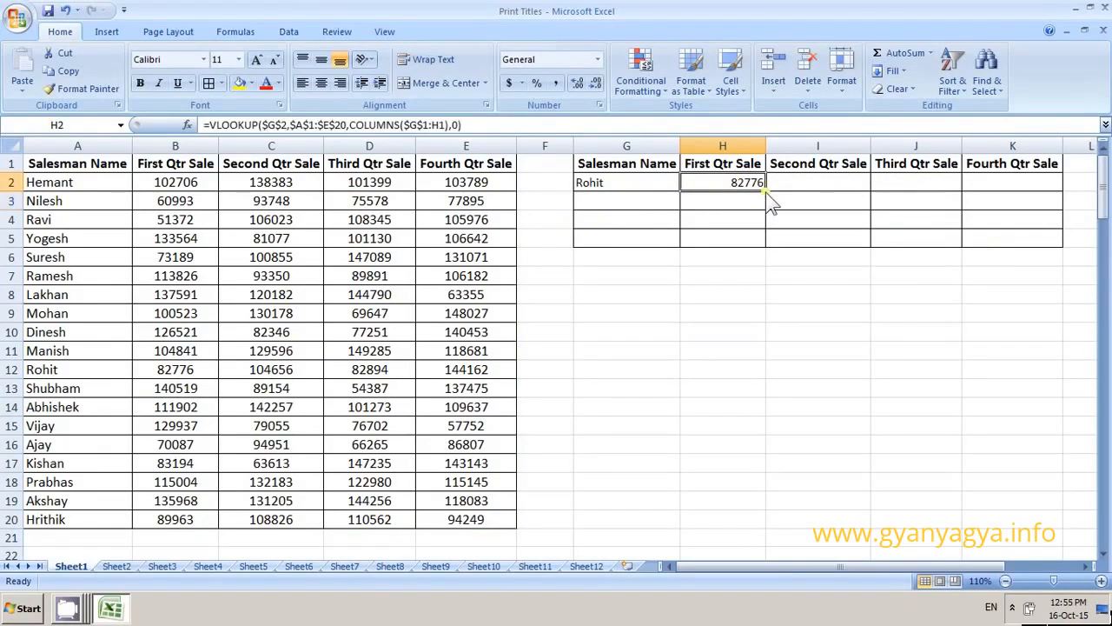
drag(766, 192, 1024, 187)
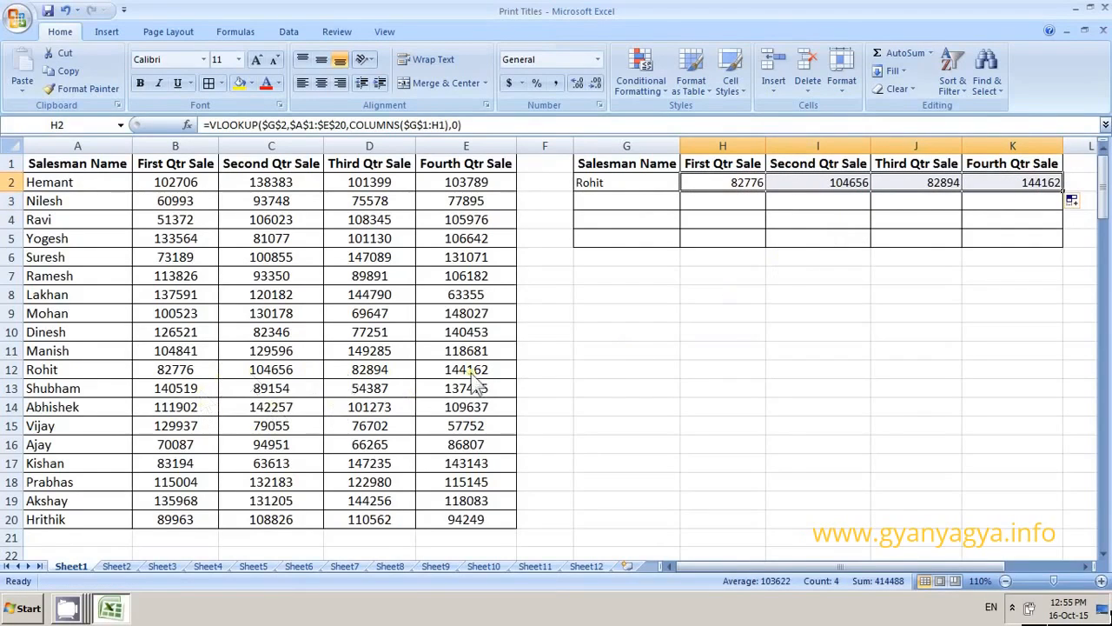
click(998, 188)
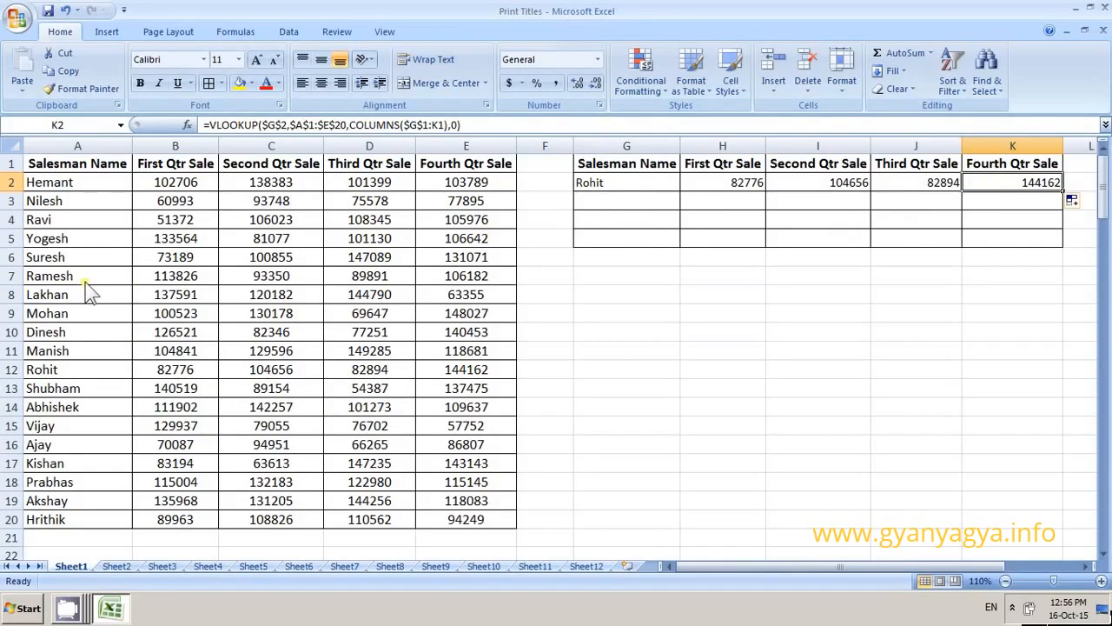
Set the lookup name in G2 to the salesman listed in A7.
click(626, 182)
text(Ramesh)
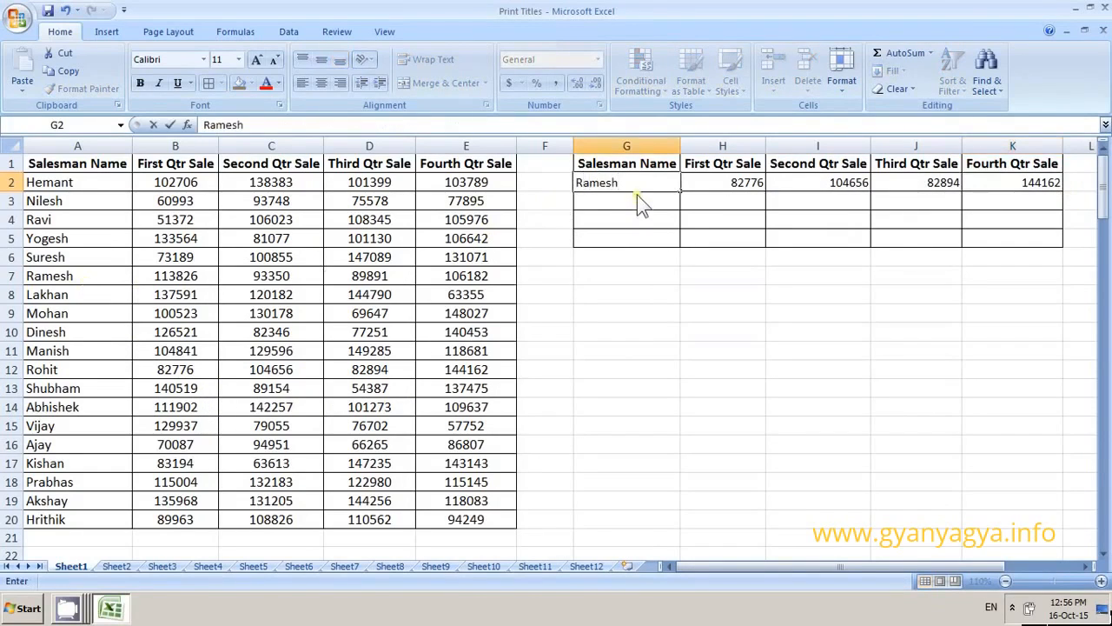
key(Return)
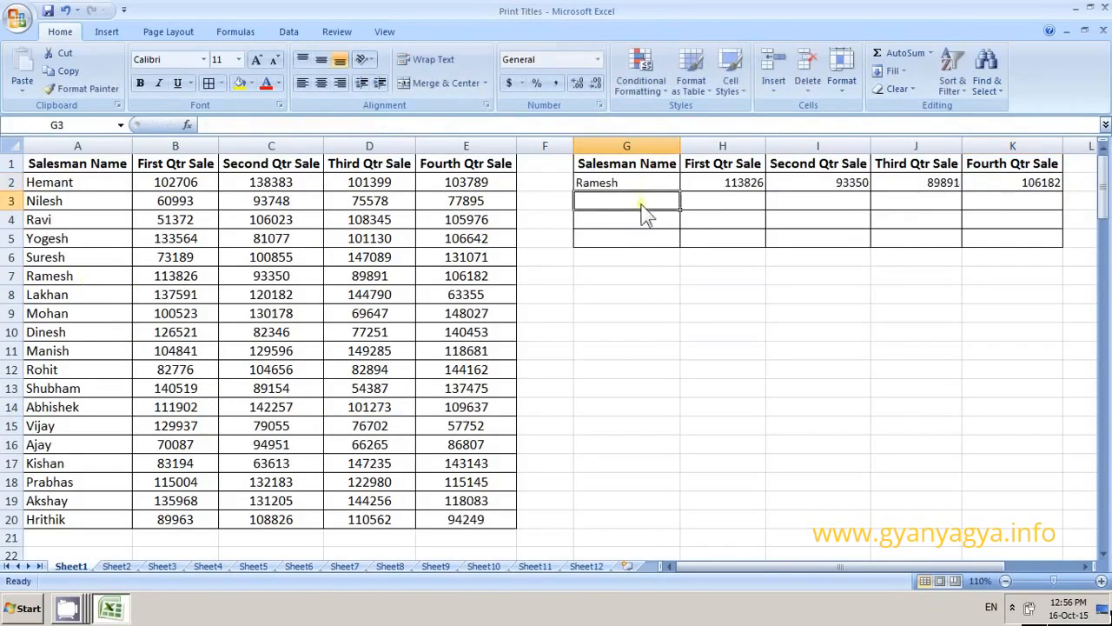